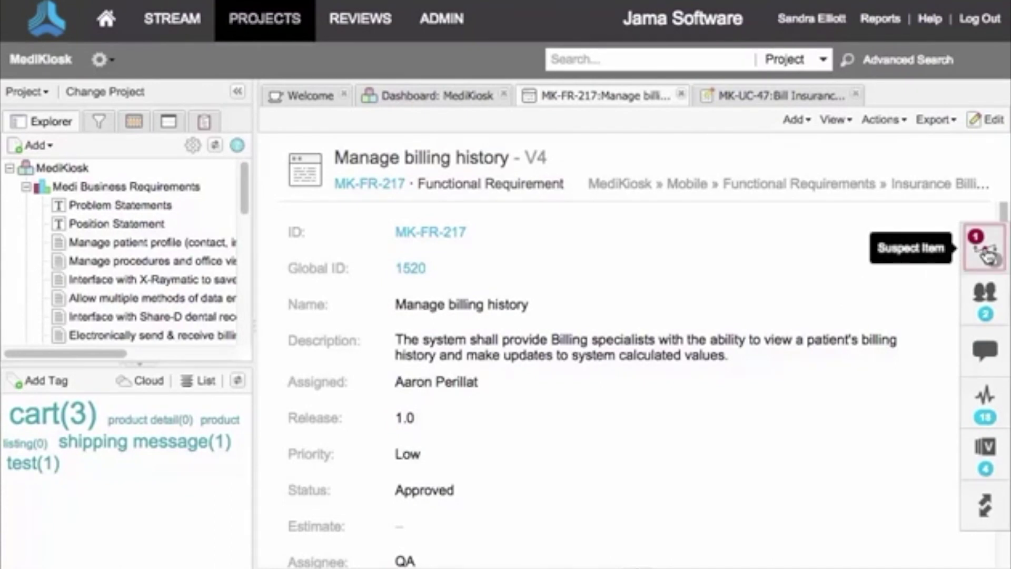
Relate test case Display Patient X-rays from Mobile > Test Cases downstream of Manage billing history.
click(986, 254)
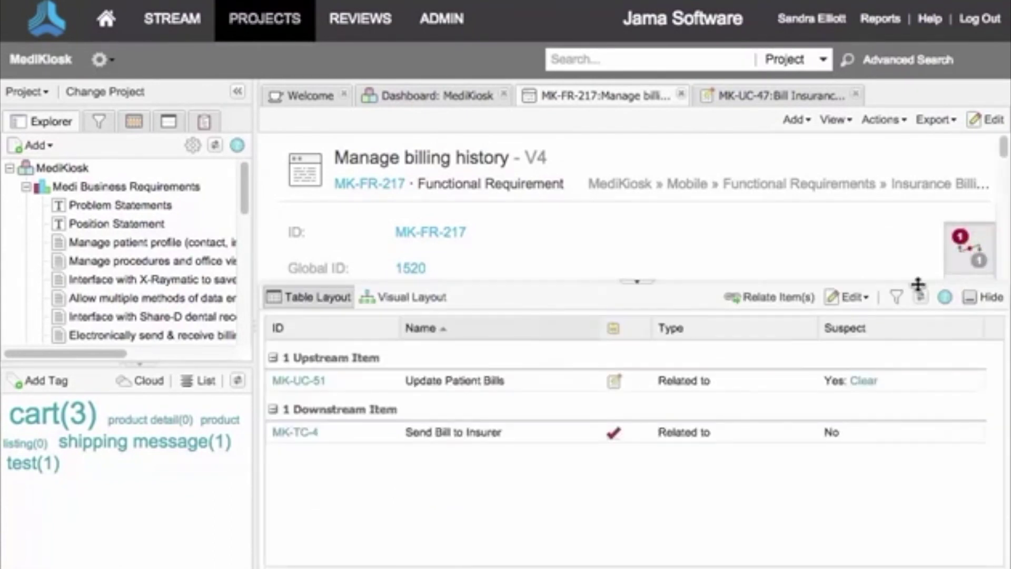
click(771, 298)
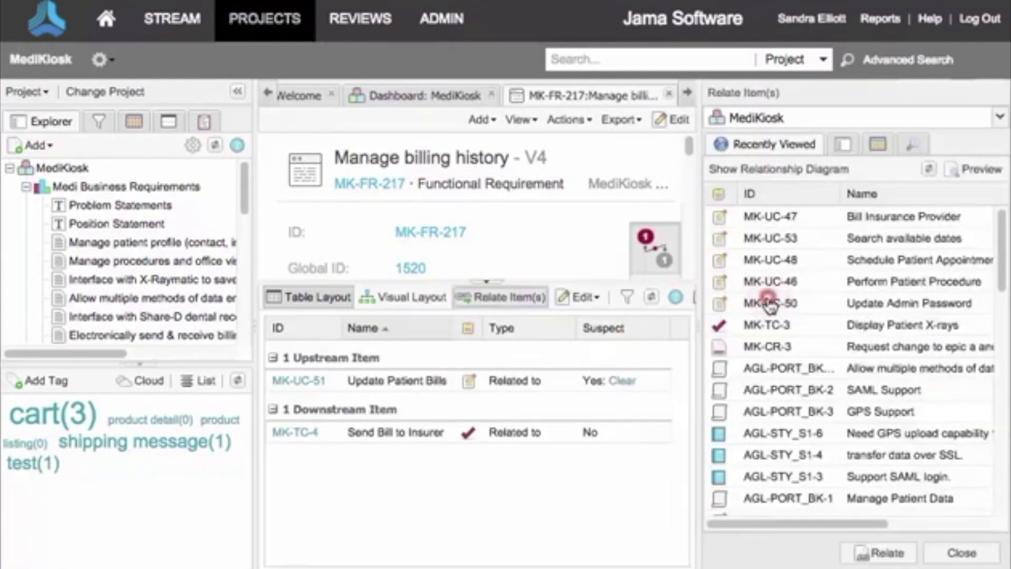
click(843, 144)
click(712, 210)
click(729, 266)
click(745, 303)
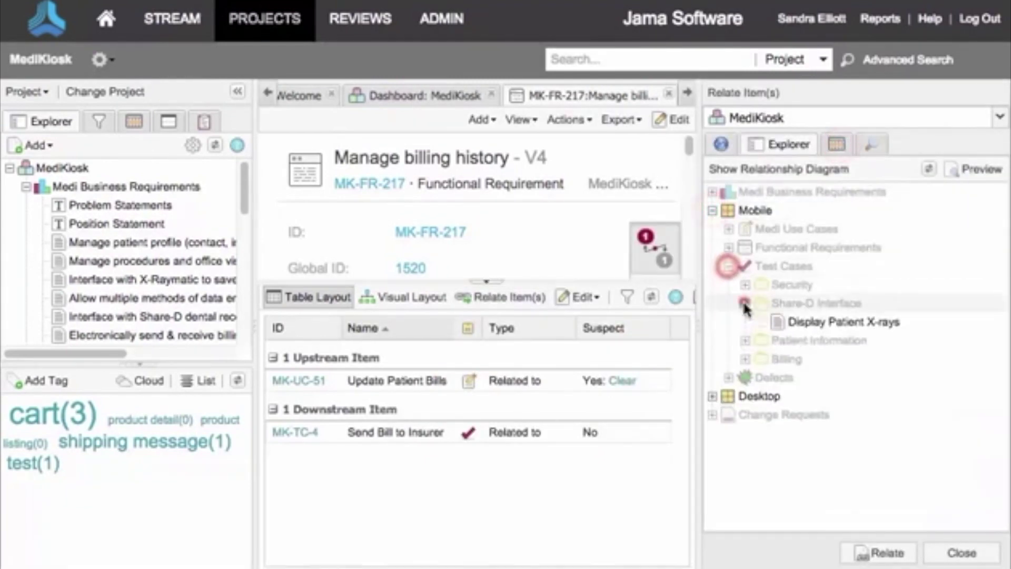
click(843, 322)
click(881, 553)
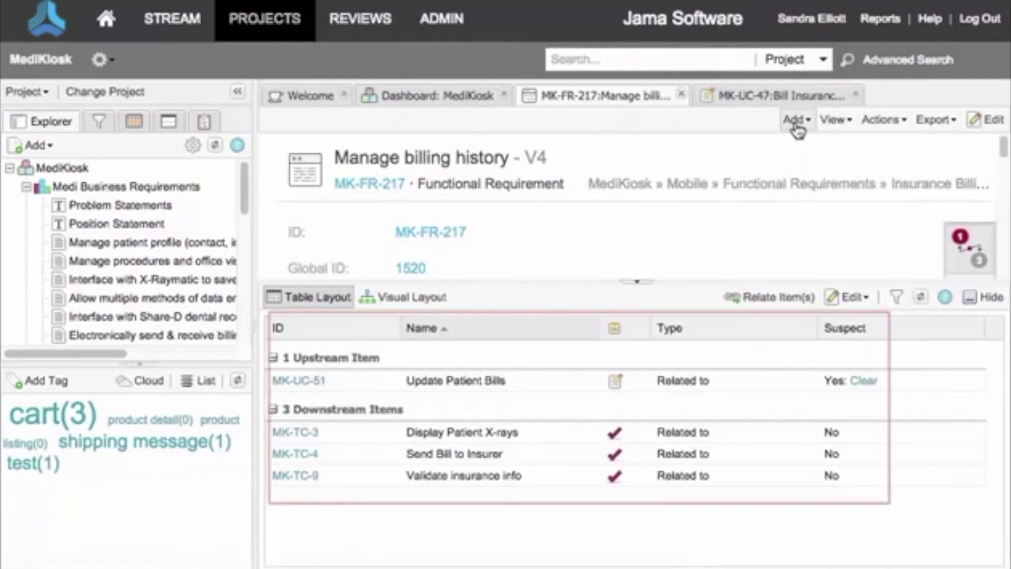
click(795, 121)
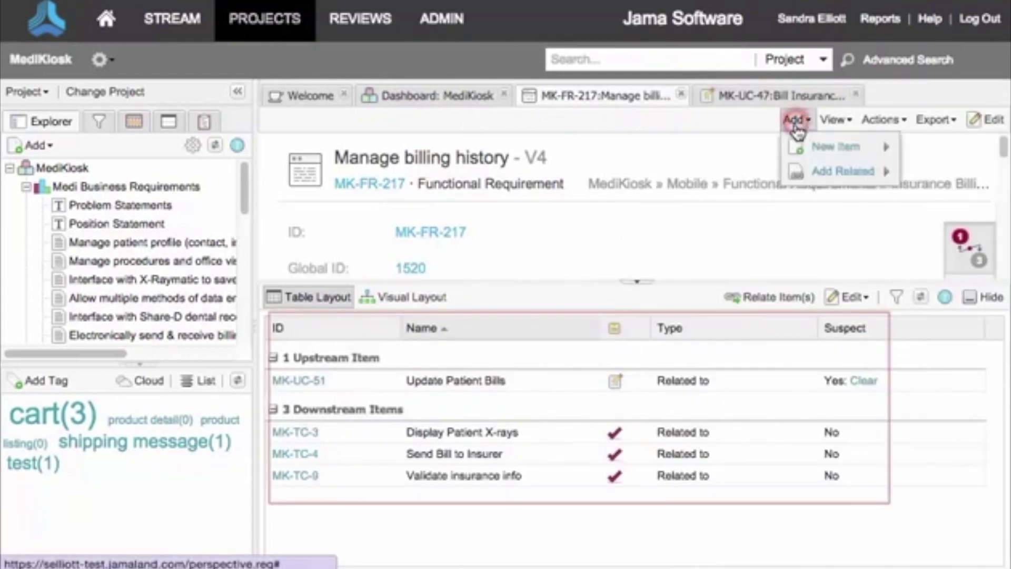
mouse_move(816, 172)
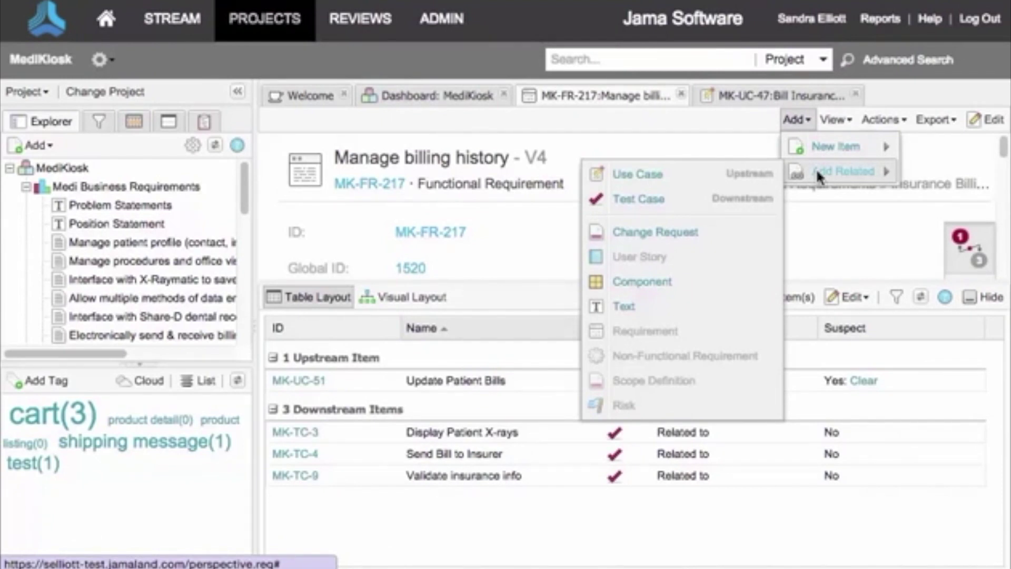
Edit MK-UC-47 Bill Insurance Provider, delete the Primary Flow text after the Trigger, and save.
click(656, 232)
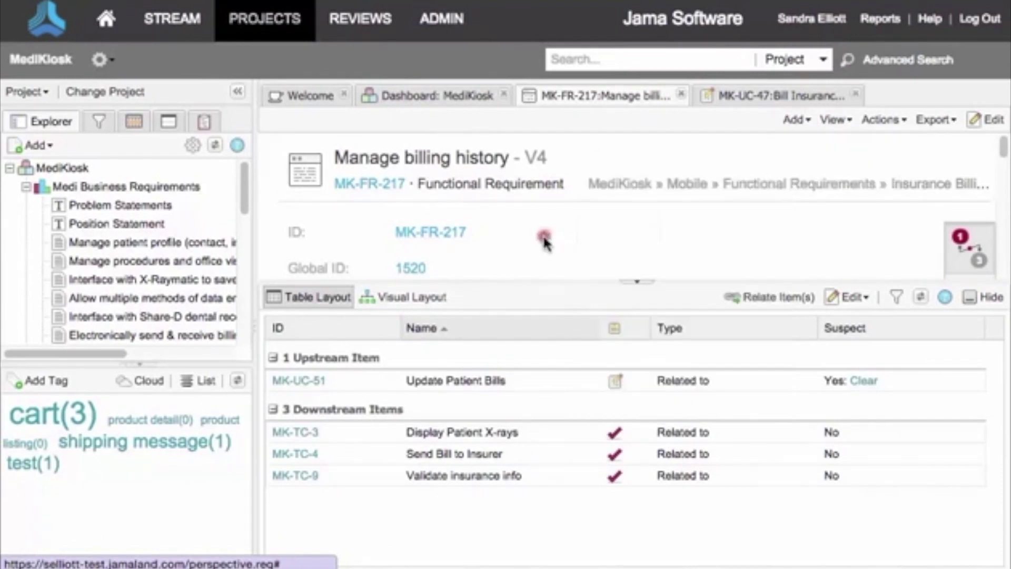
click(747, 101)
click(978, 121)
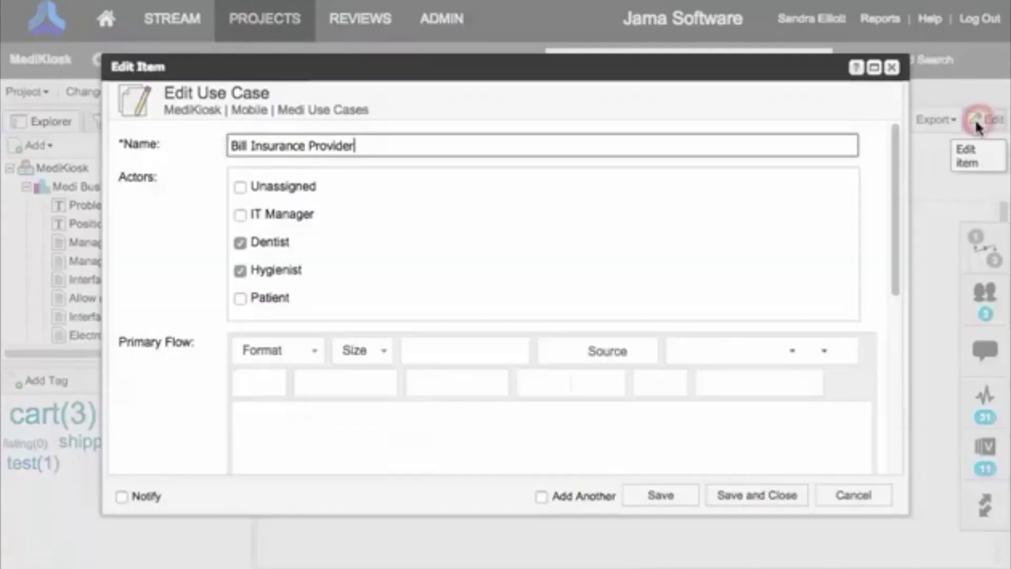
scroll(501, 430, down, 3)
click(390, 455)
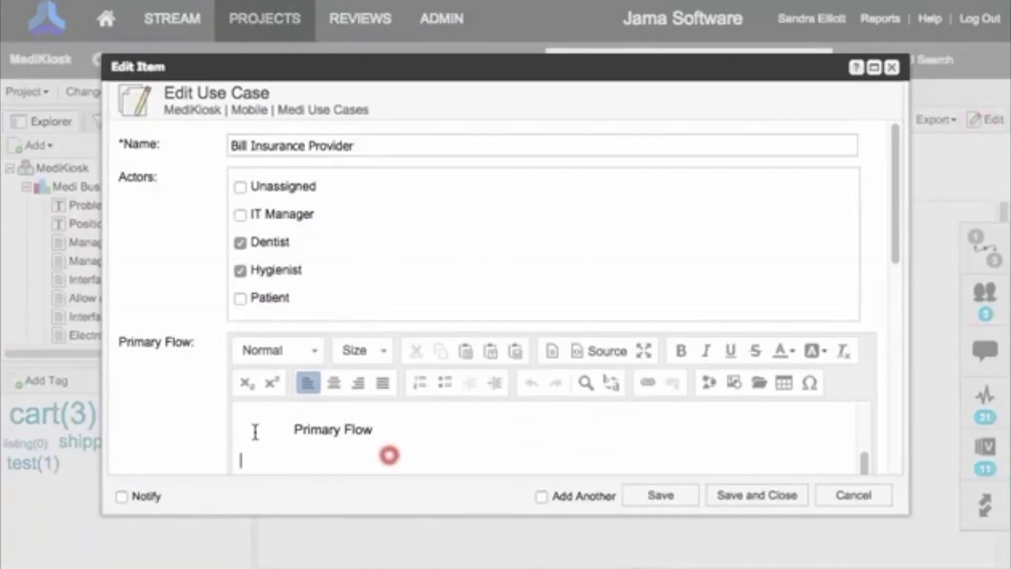
click(255, 432)
key(ctrl+shift+End)
scroll(593, 291, down, 5)
key(Delete)
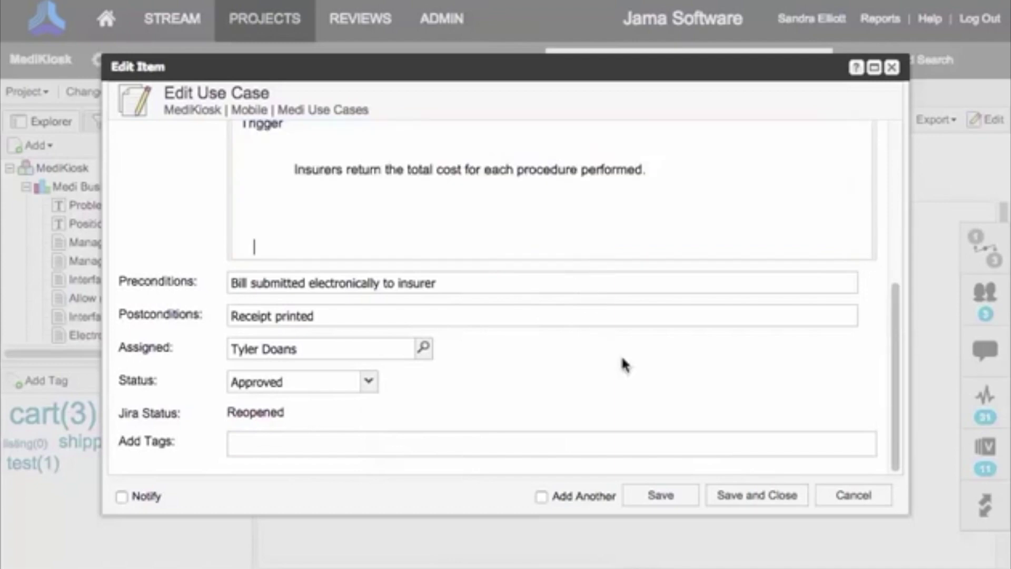
click(755, 497)
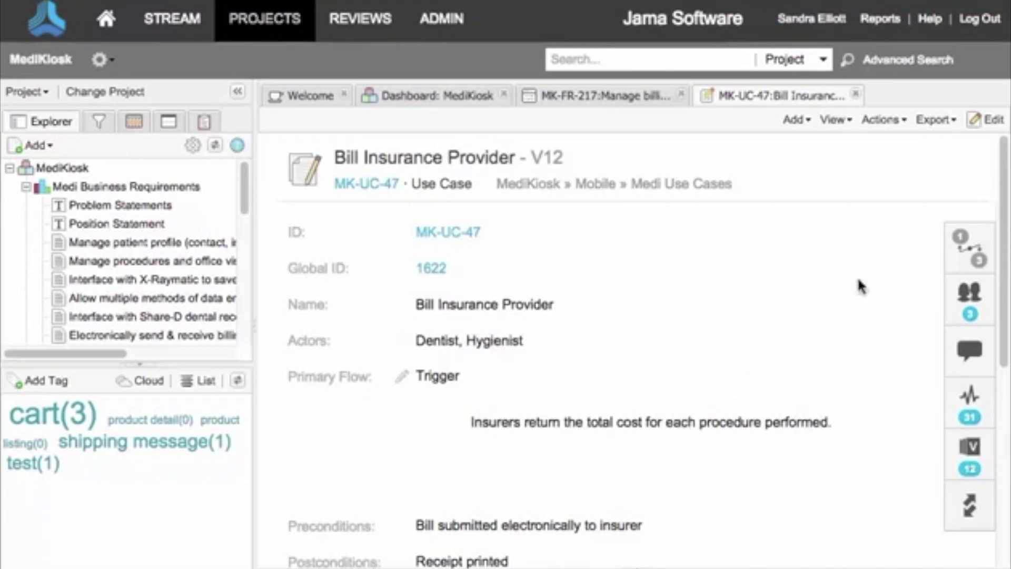
Clear the suspect flag on Bill Insurance Provider's MK-FR-219 link and open requirement MK-FR-220.
click(971, 250)
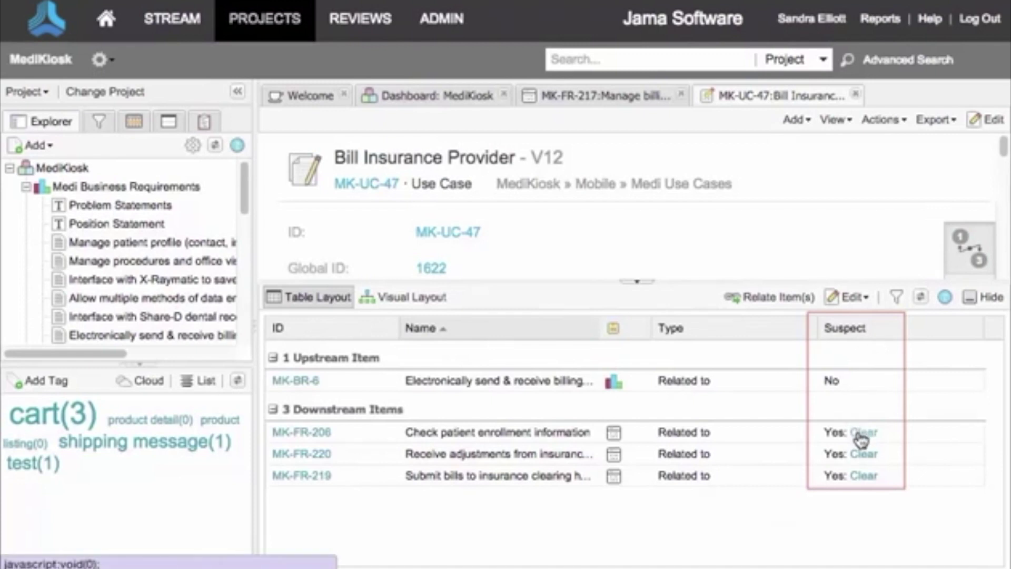
click(865, 477)
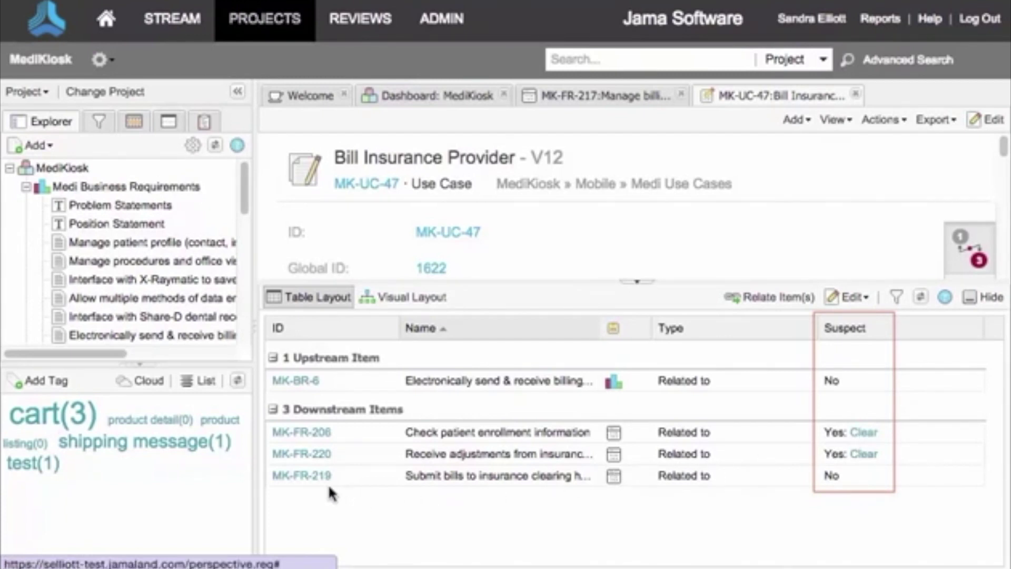
click(307, 455)
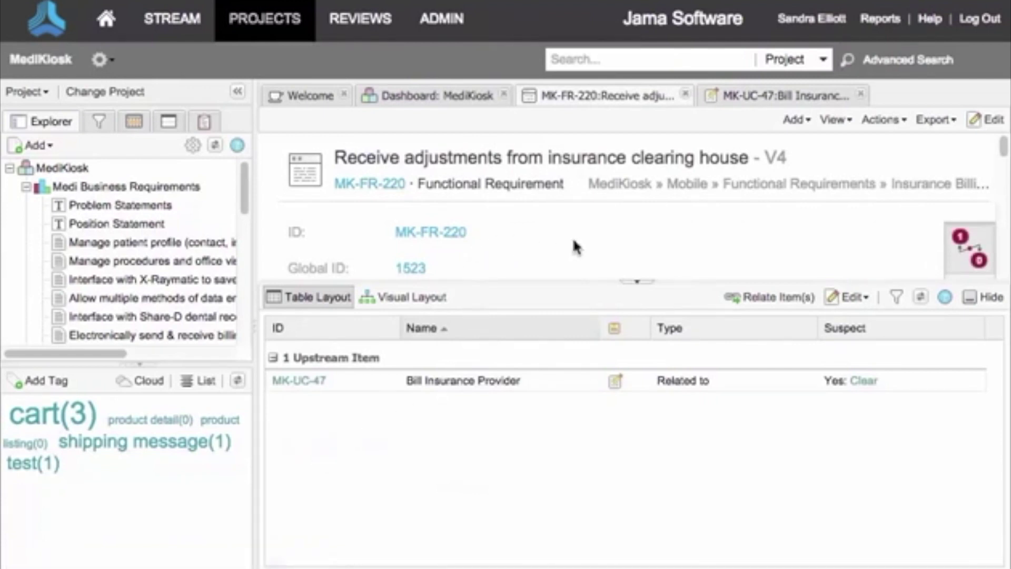
Clear MK-FR-220's suspect flag on the MK-UC-47 link and collapse the relationships panel.
click(865, 384)
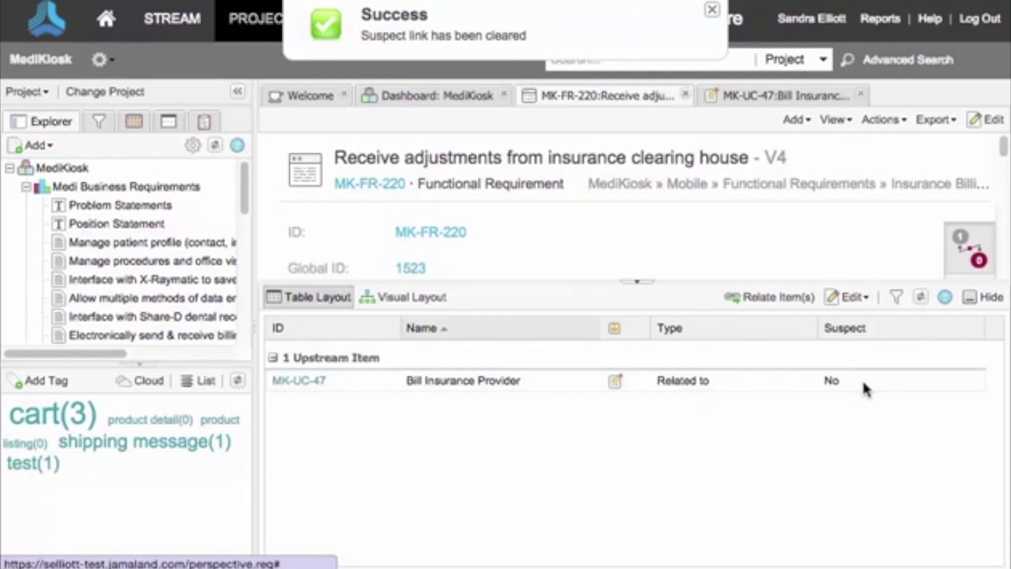
click(645, 285)
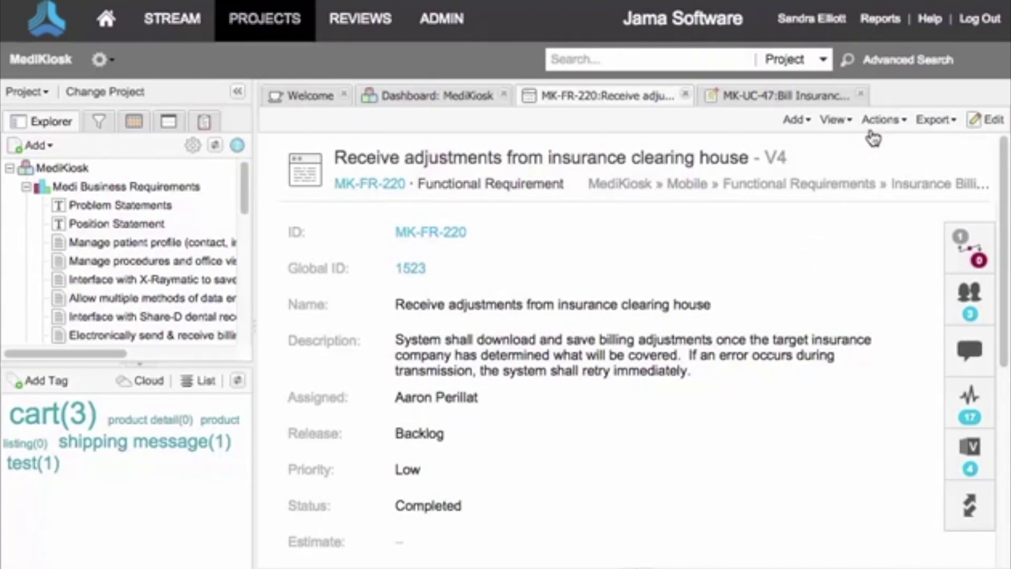
Run an impact analysis on MK-FR-220 including upstream items, with both Downstream and Upstream depth set to ALL.
click(846, 121)
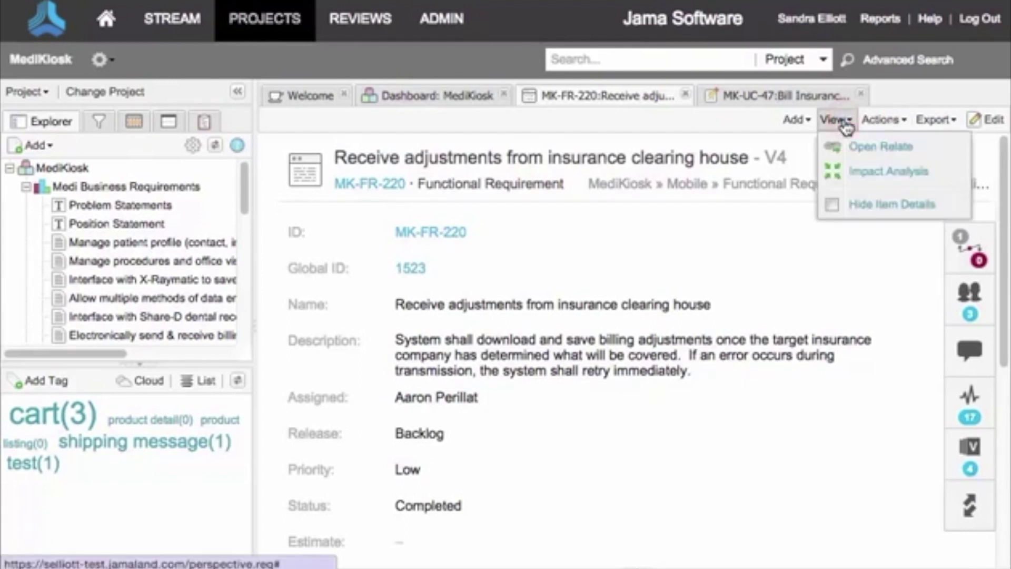
click(856, 171)
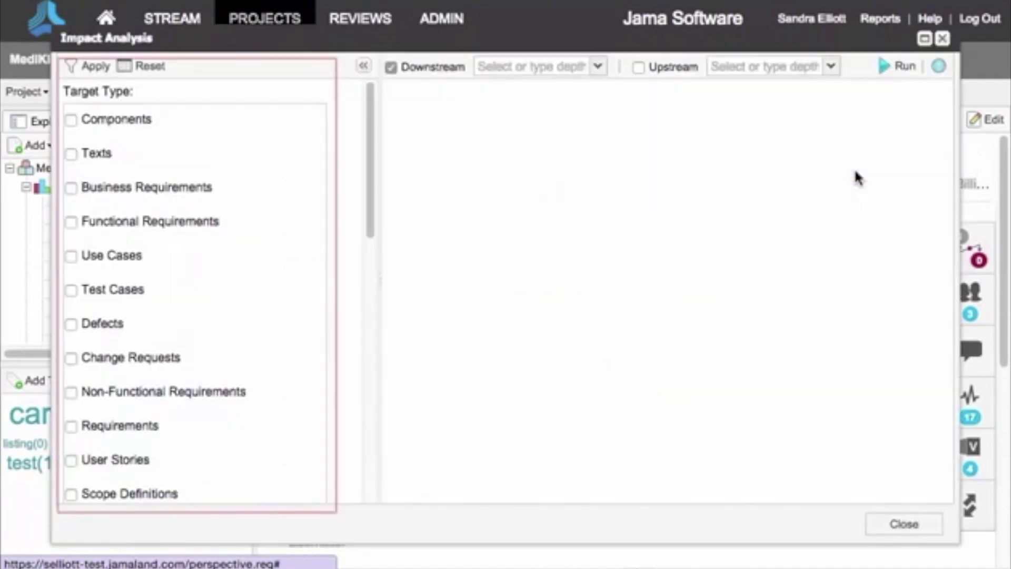
click(637, 68)
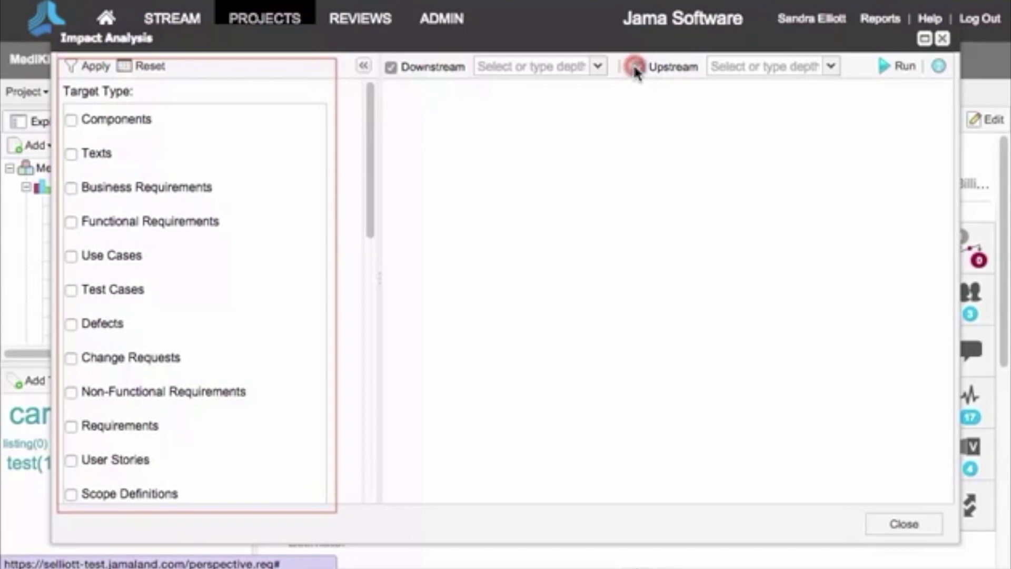
click(599, 68)
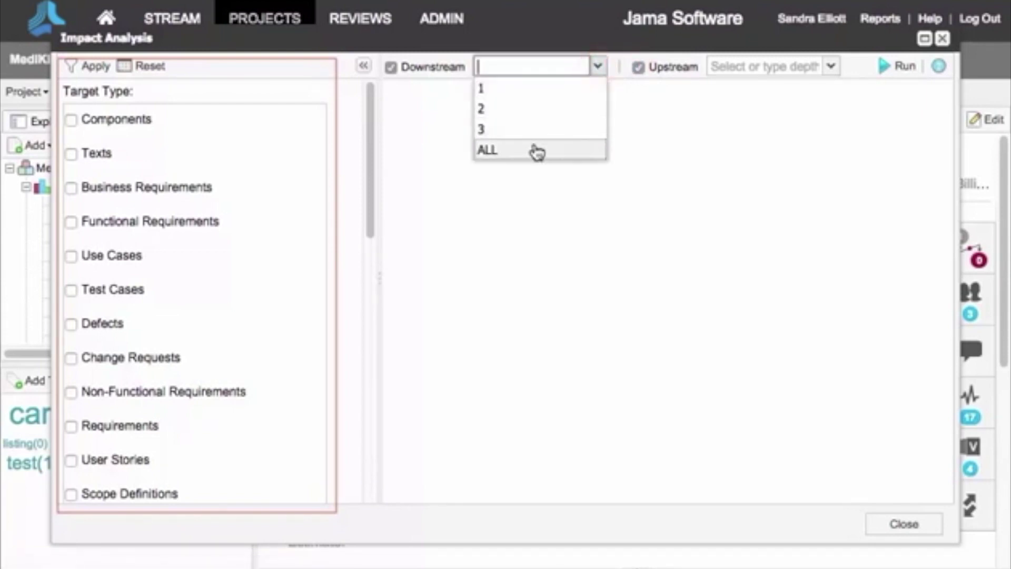
click(538, 153)
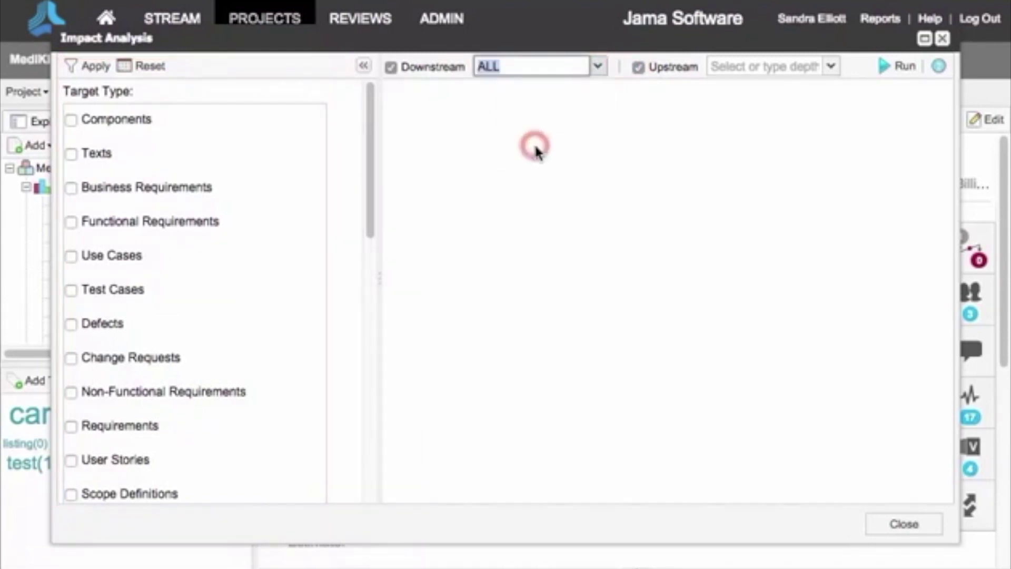
click(831, 69)
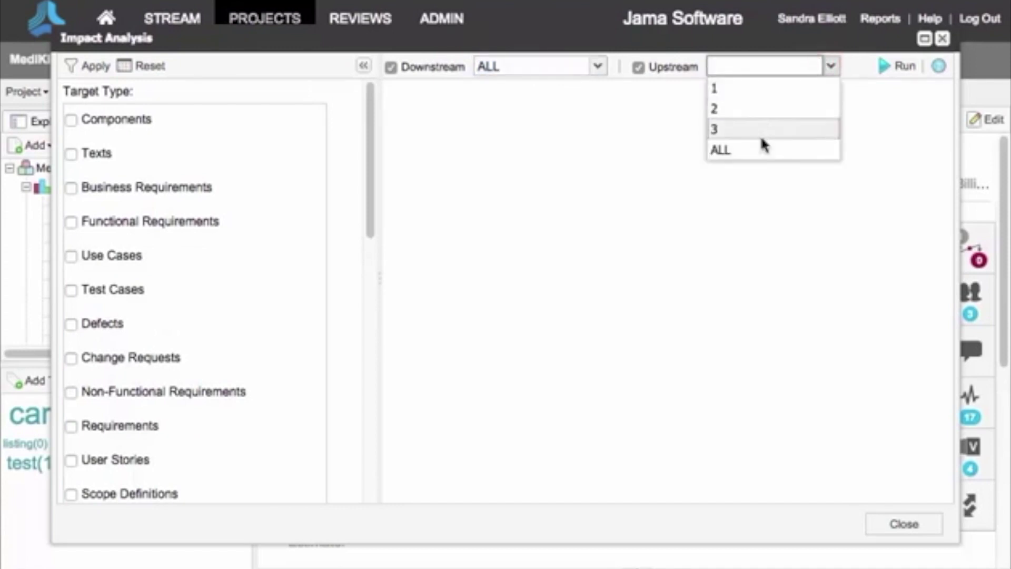
click(754, 152)
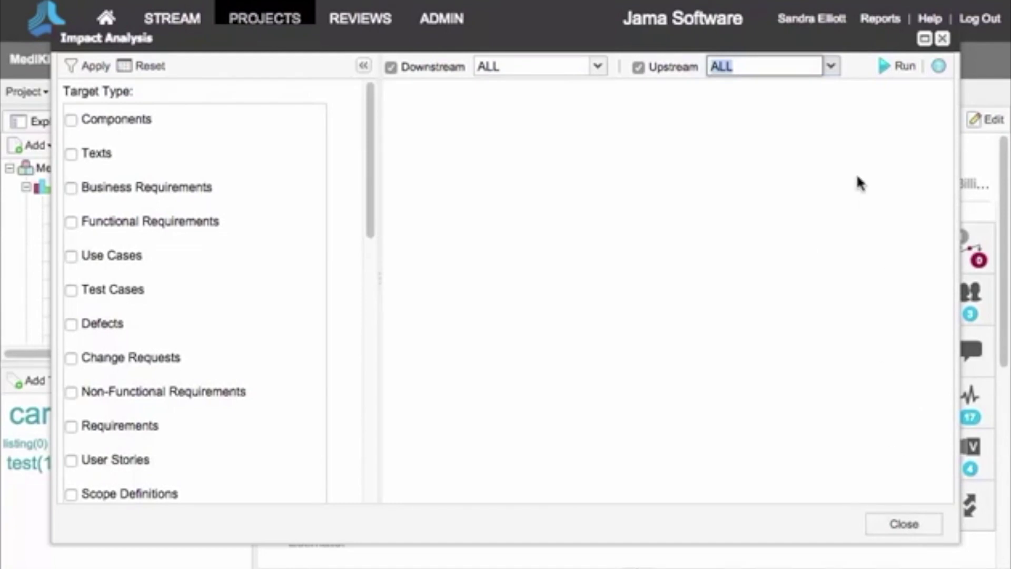
click(891, 67)
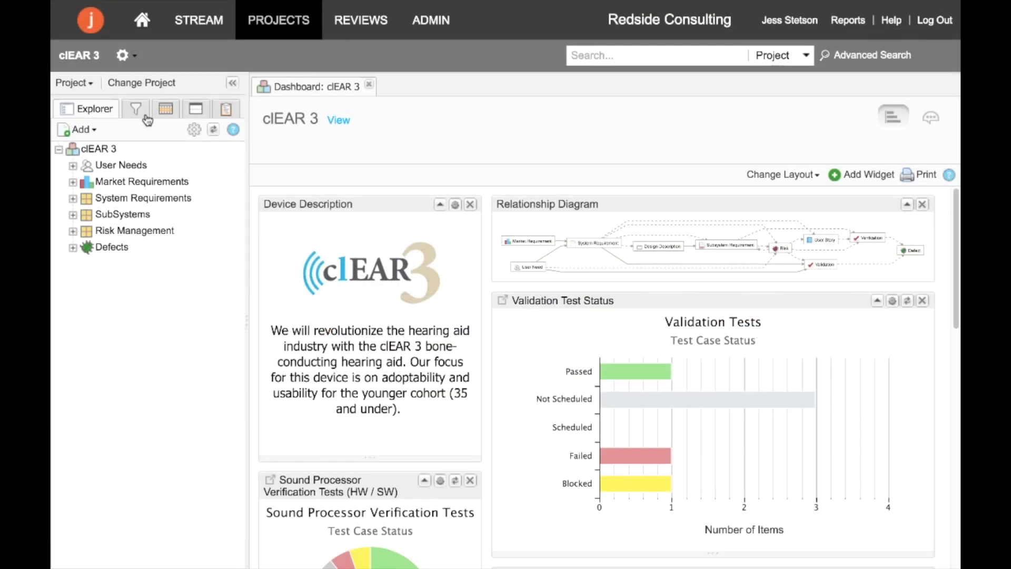
Trace the *System Requirements favourite filter two levels downstream (34 and 62 items).
click(136, 110)
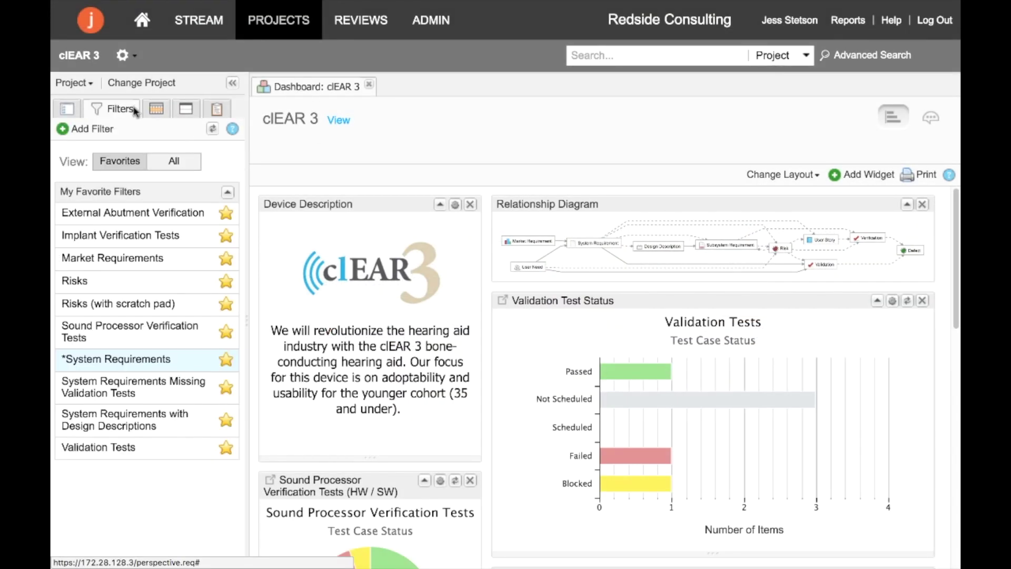
click(169, 359)
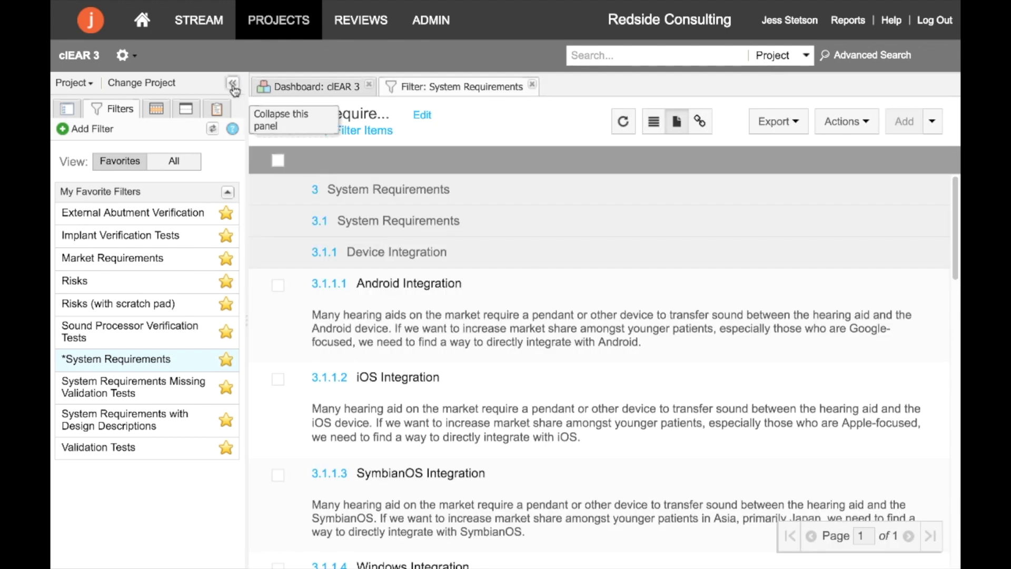
click(232, 83)
click(700, 124)
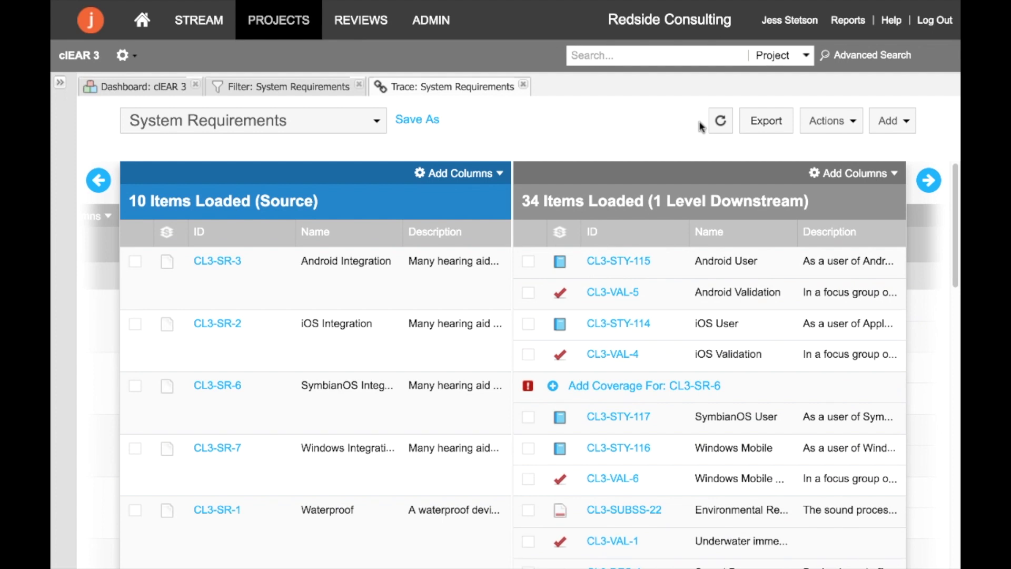
click(929, 180)
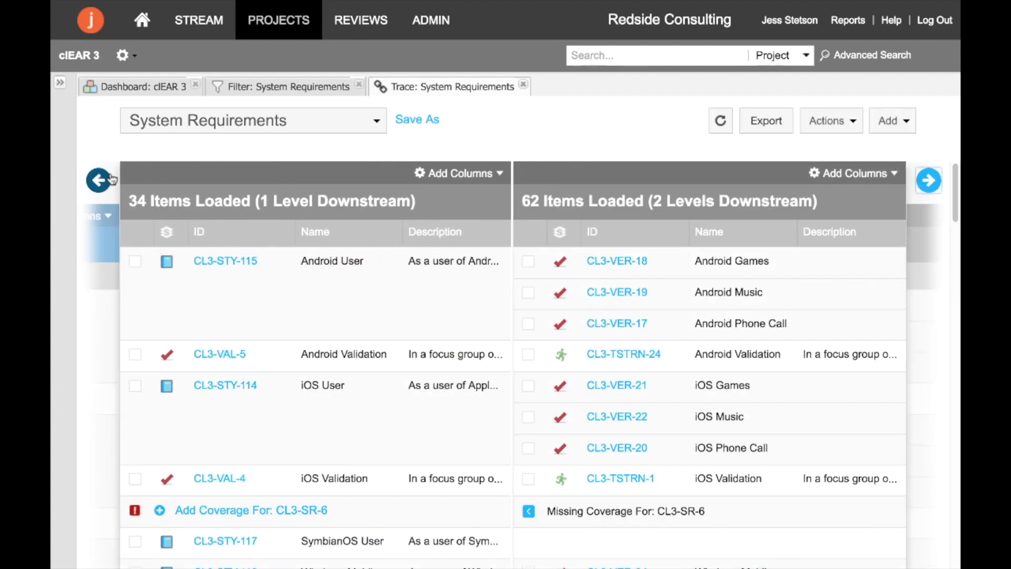
Replace the Description column with Priority and Status in the source requirements table.
click(99, 180)
click(448, 174)
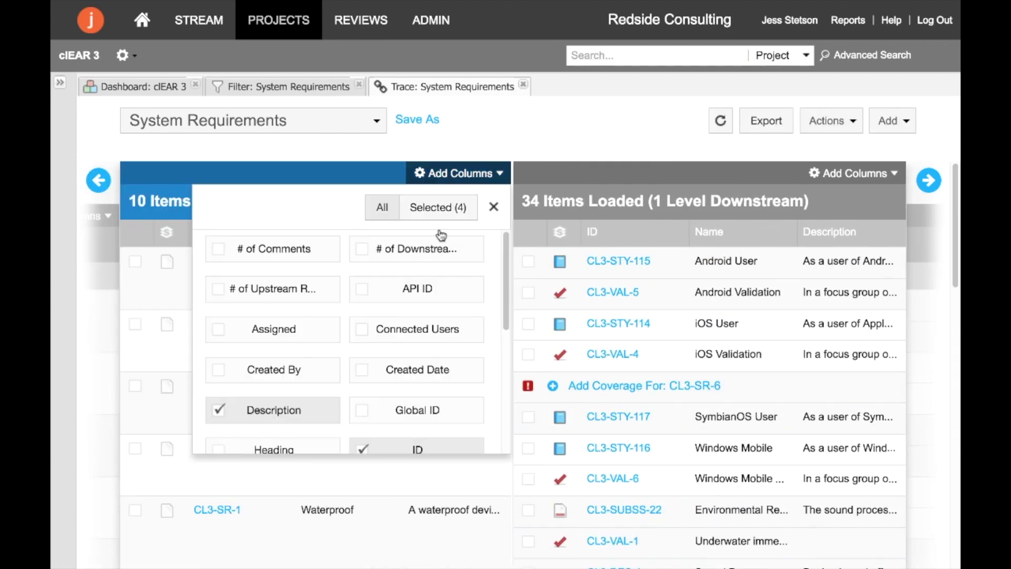
scroll(460, 348, down, 5)
click(315, 385)
click(395, 419)
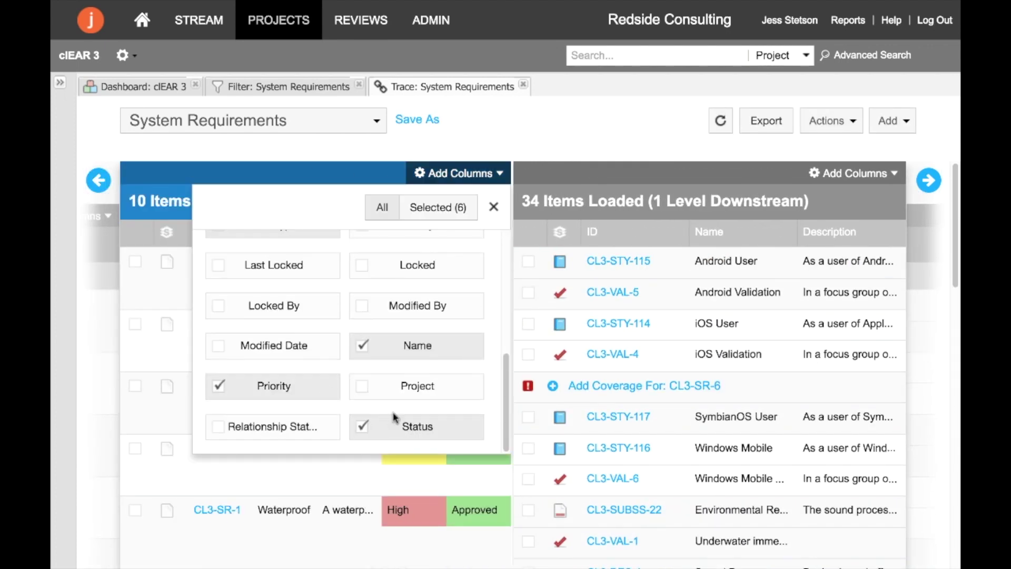
scroll(433, 309, up, 5)
click(301, 409)
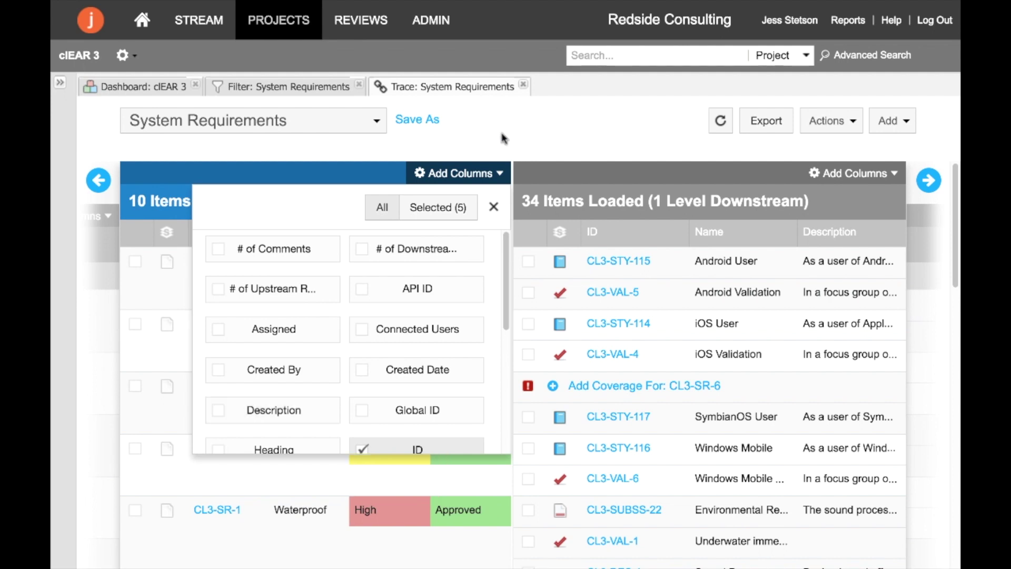
click(503, 138)
Cover CL3-SR-5 with validations CL3-VAL-1 Underwater immersion and CL3-VAL-3 Collect SME data.
scroll(467, 311, down, 8)
click(559, 375)
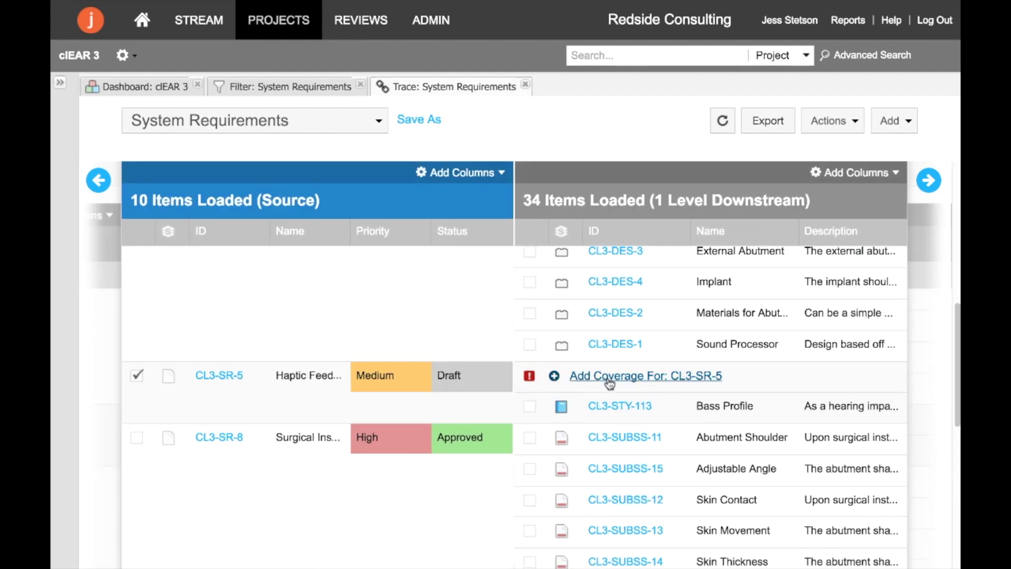
click(815, 128)
click(703, 201)
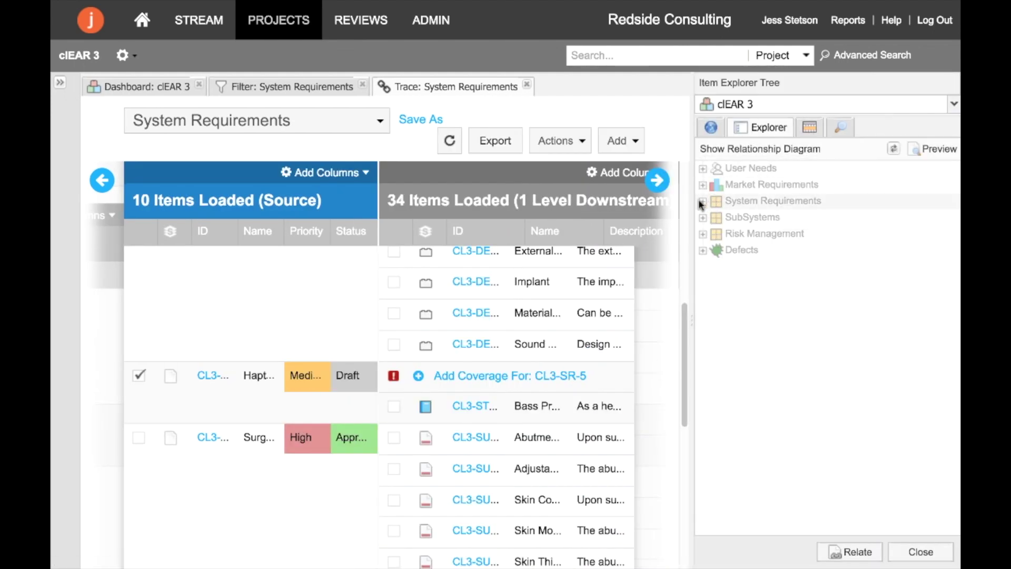
click(717, 250)
double_click(759, 266)
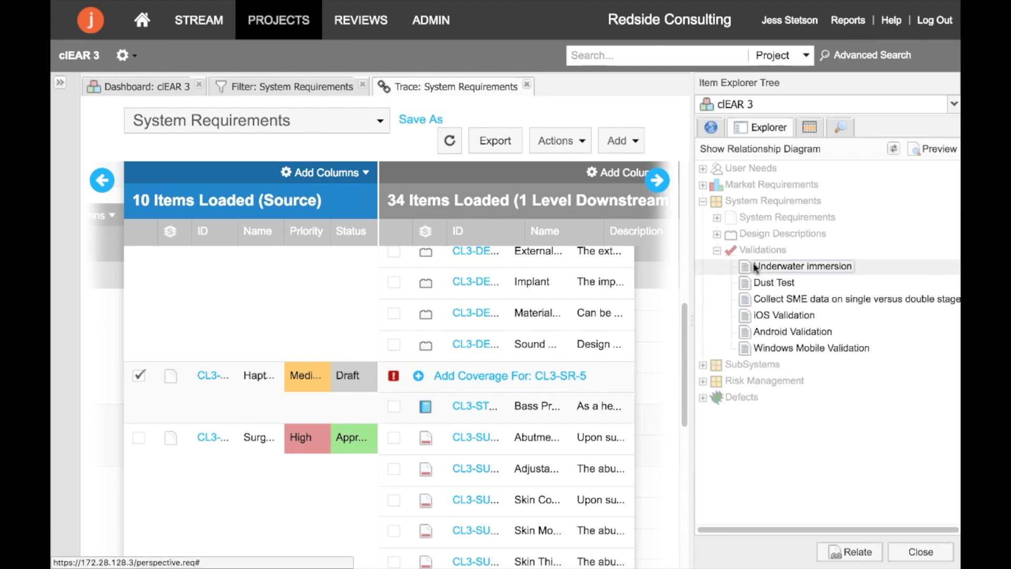
double_click(768, 300)
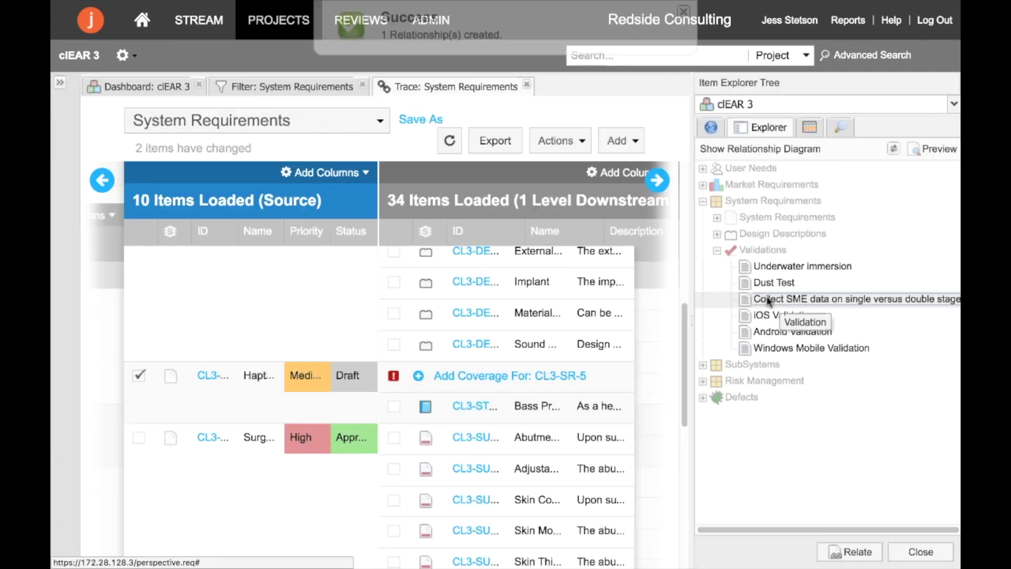
click(449, 140)
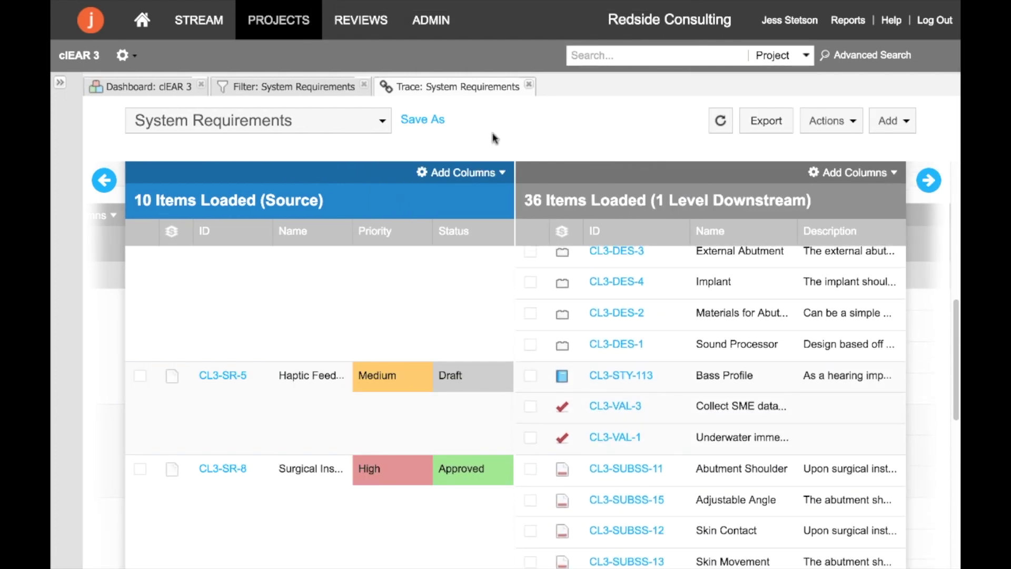
Export the trace to System Requirements.csv and save the view as 'System Requirements (Q4 Analysis)'.
click(782, 123)
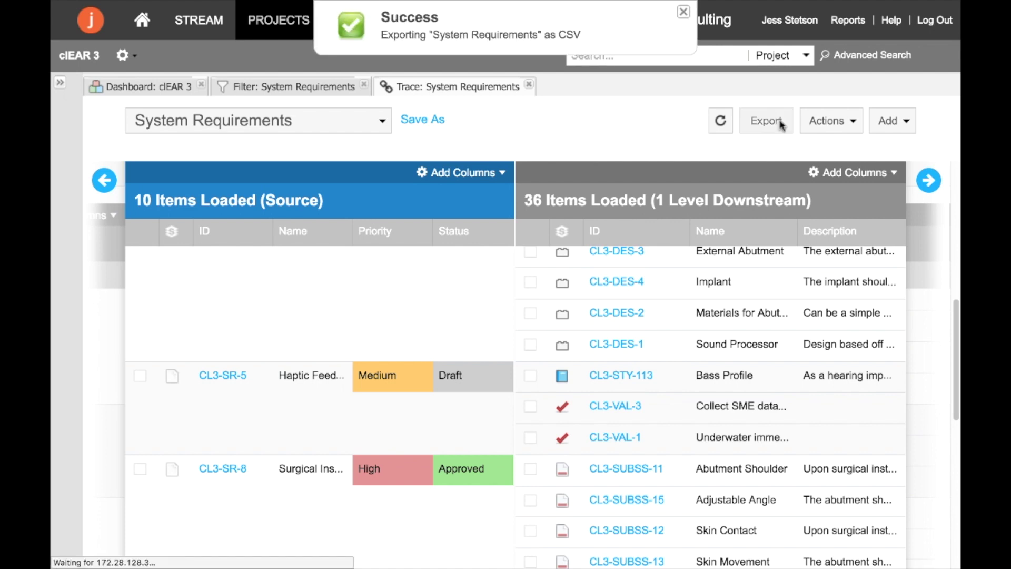
click(436, 120)
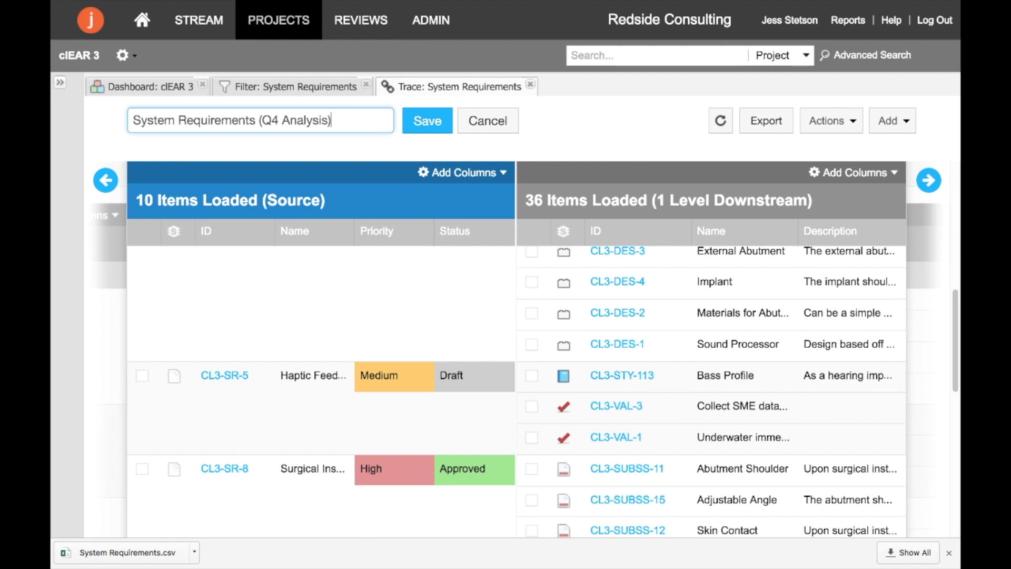
click(418, 123)
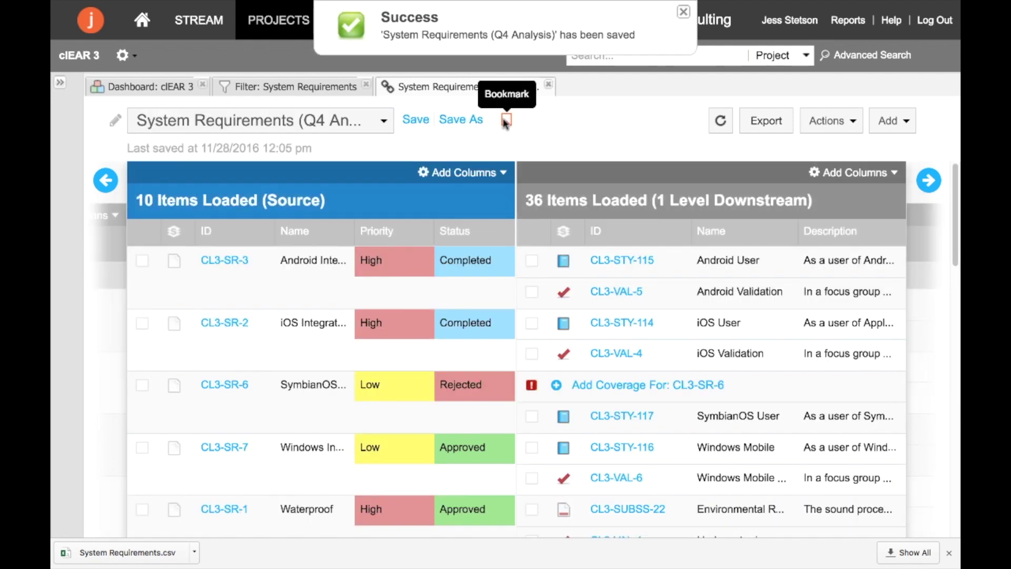